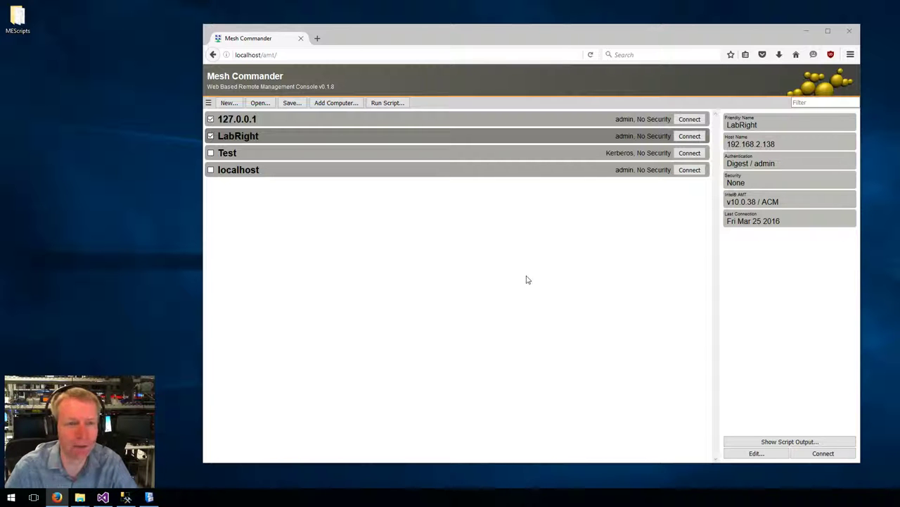
Connect to DevBox at 127.0.0.1, view its Hardware Information, and open the MEScripts folder.
left_click_drag(466, 37, 463, 34)
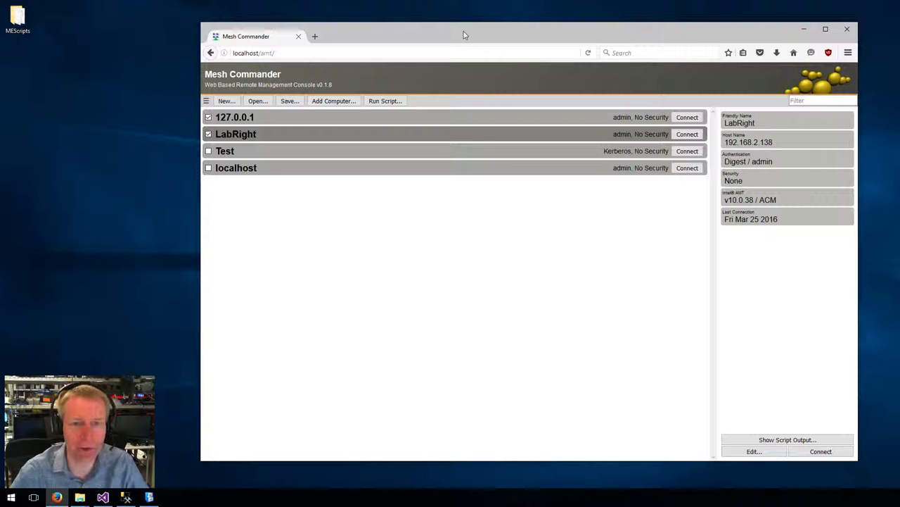
left_click(686, 118)
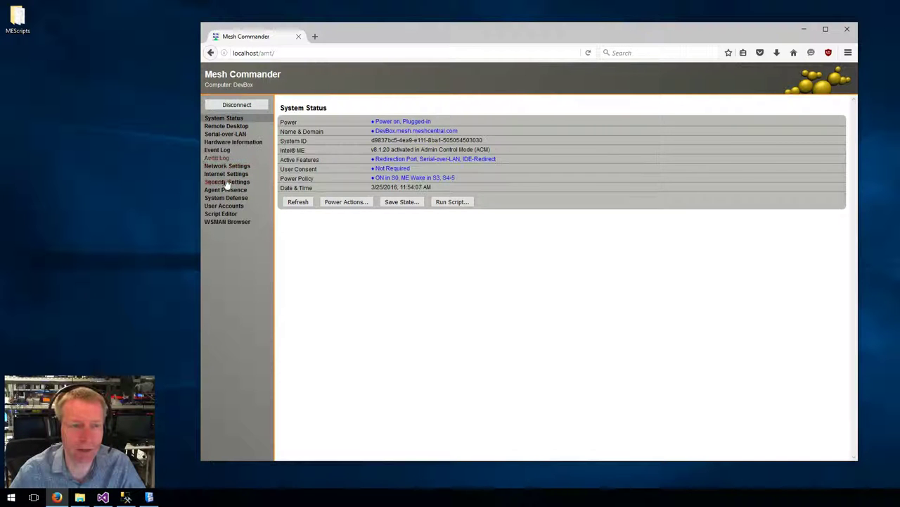
left_click(225, 183)
left_click(224, 156)
left_click(224, 142)
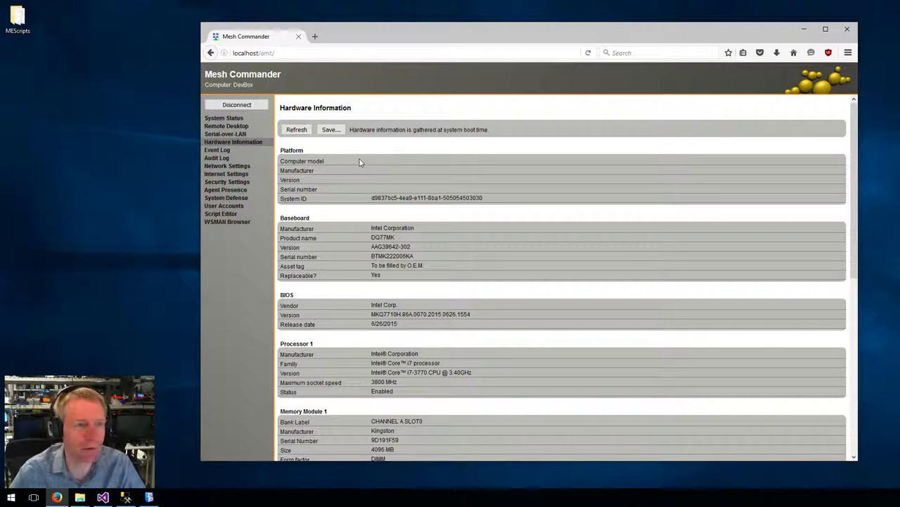
double_click(18, 18)
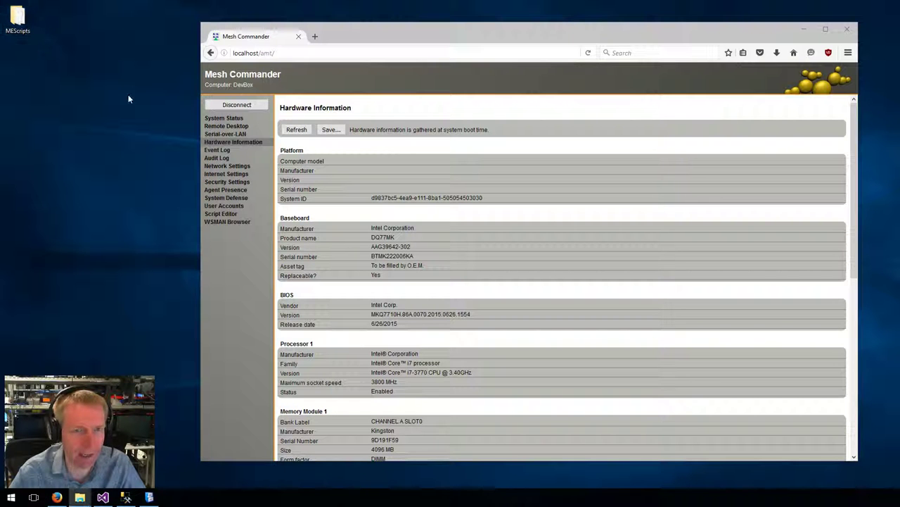
Move the MEScripts folder window left and shrink it to uncover the browser.
left_click_drag(190, 35, 258, 34)
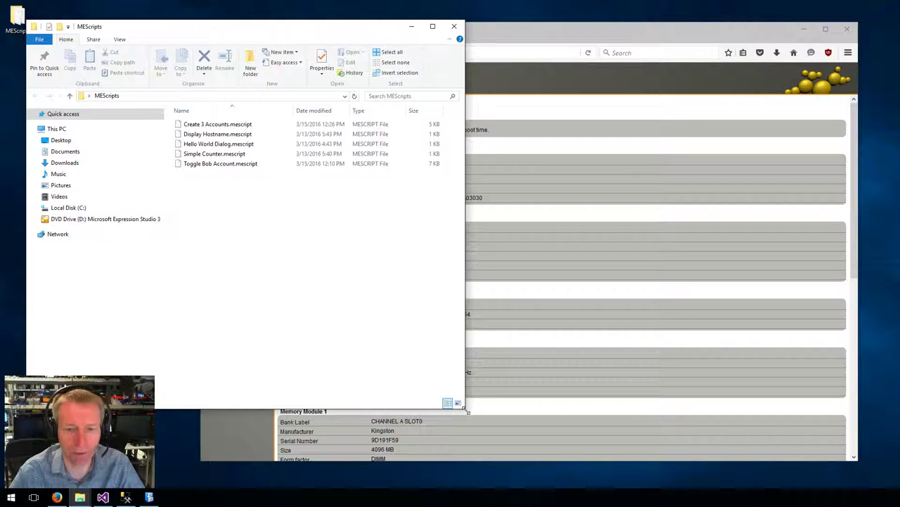
left_click_drag(465, 410, 343, 287)
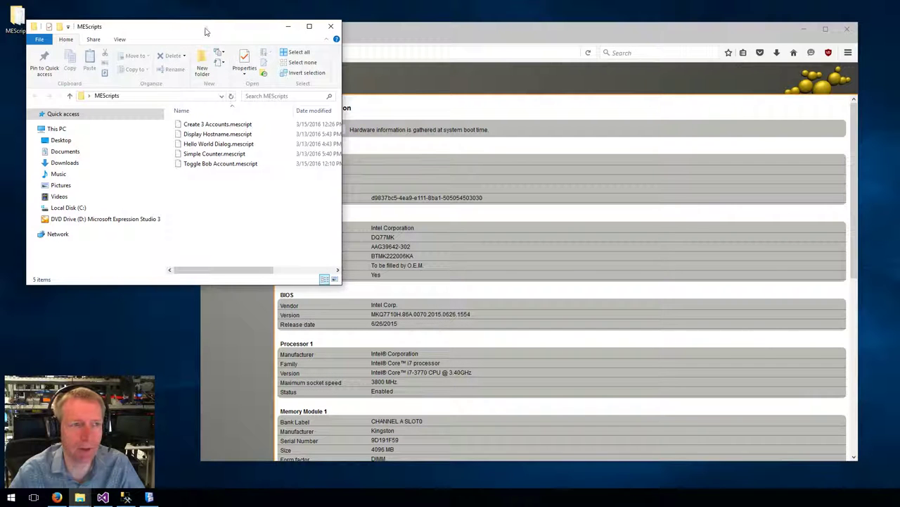
left_click_drag(208, 28, 128, 48)
Narrow Mesh Commander beside the folder and show DevBox's System Status page.
left_click(375, 34)
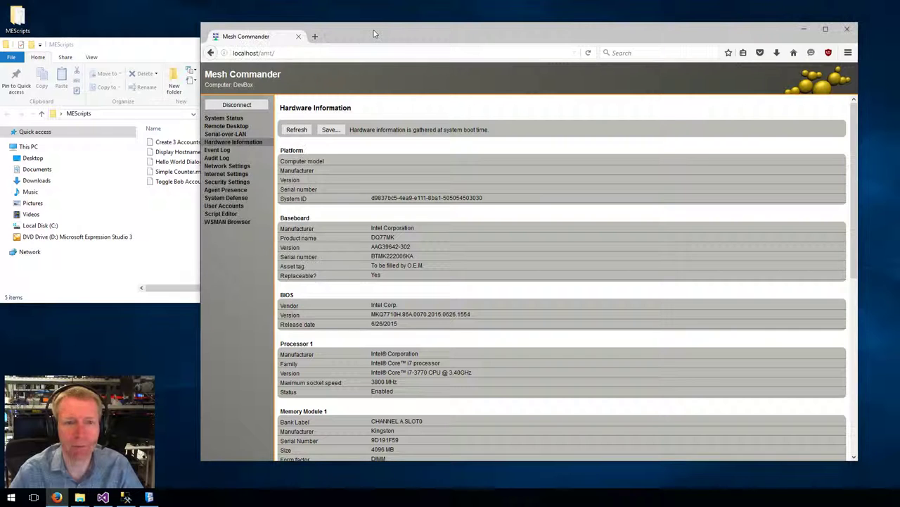
left_click_drag(197, 196, 306, 194)
left_click(330, 115)
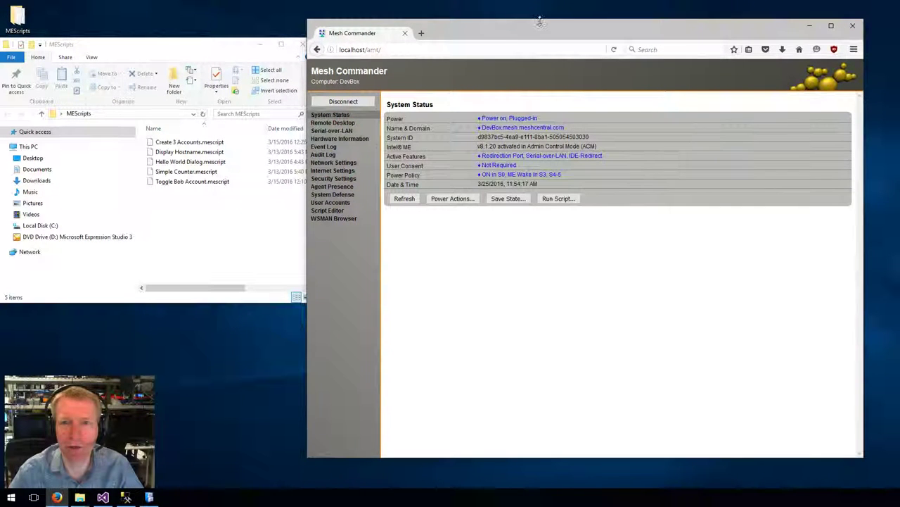
left_click_drag(539, 20, 542, 22)
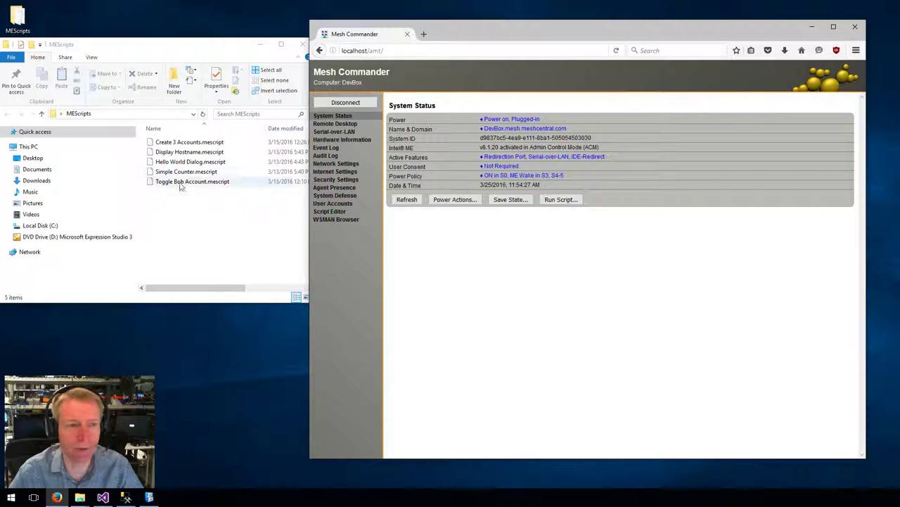
Run Simple Counter on DevBox, stop it, then browse Security, Script Editor and Audit Log pages.
left_click_drag(177, 173, 509, 273)
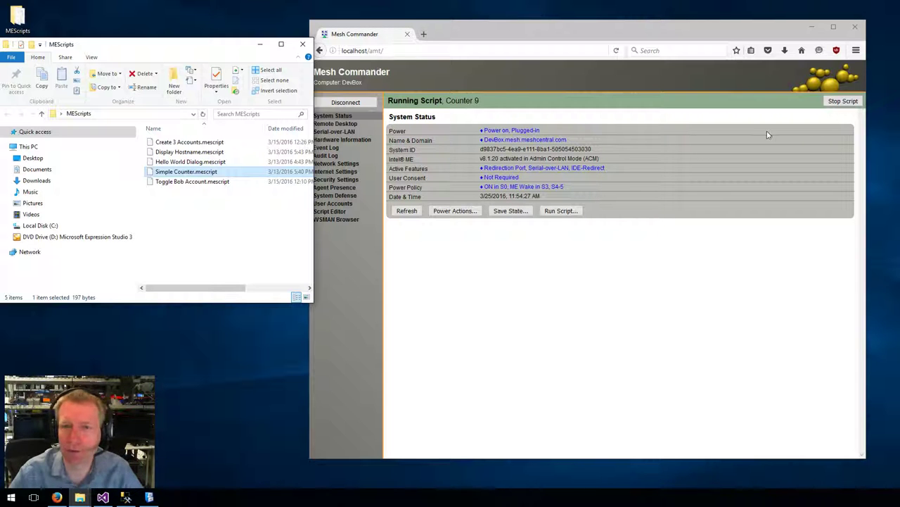
left_click(843, 101)
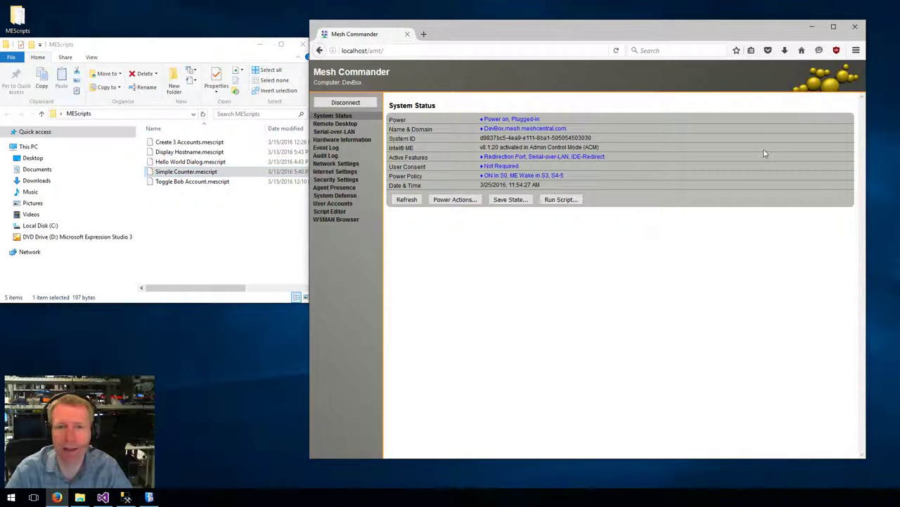
left_click(336, 179)
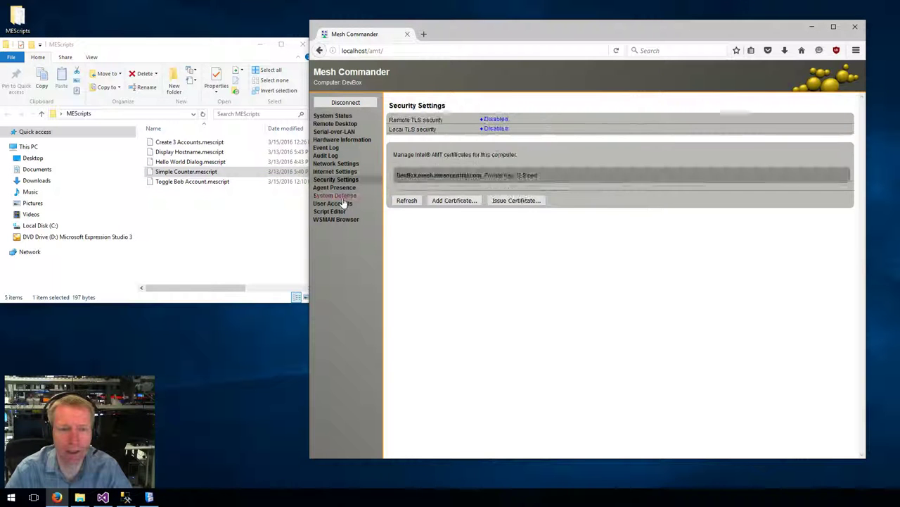
left_click(330, 211)
left_click(326, 155)
Run Simple Counter again, move to the Remote Desktop page, and stop it at Counter 31.
left_click_drag(187, 172, 542, 200)
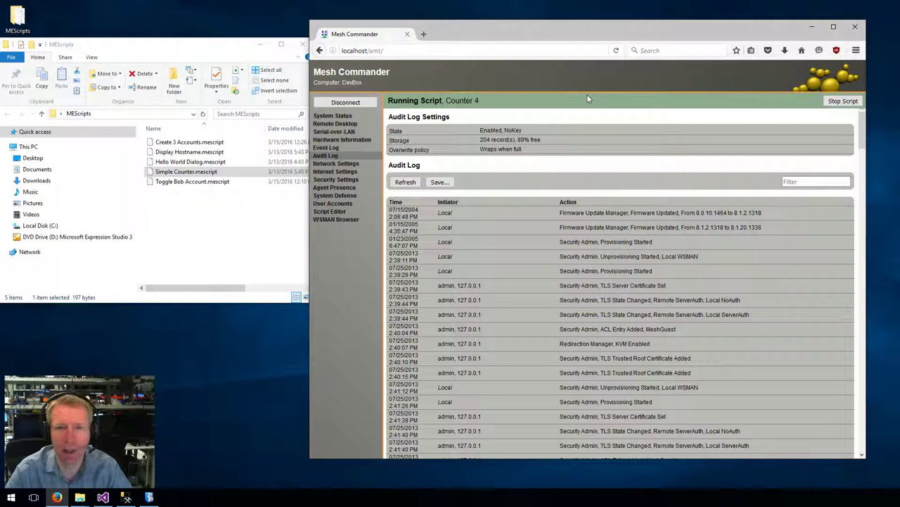
left_click(344, 196)
left_click(343, 218)
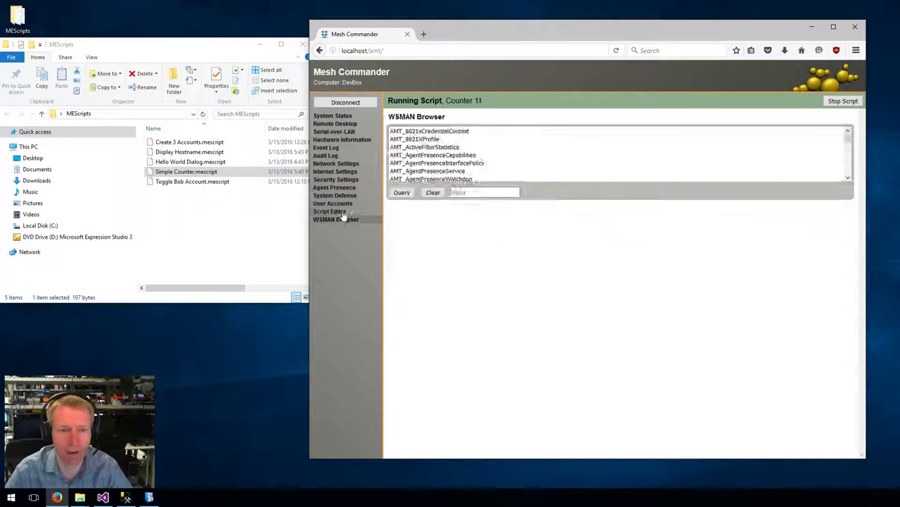
left_click(335, 187)
left_click(333, 131)
left_click(335, 123)
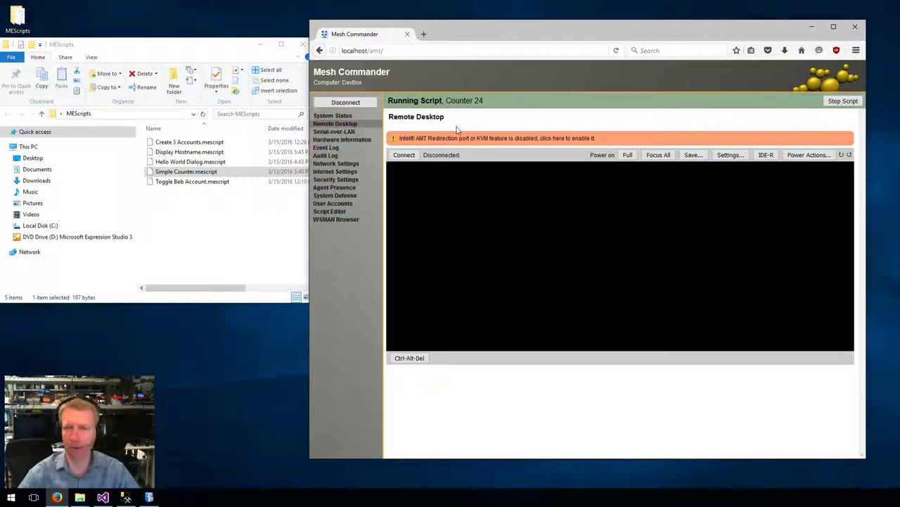
left_click(843, 101)
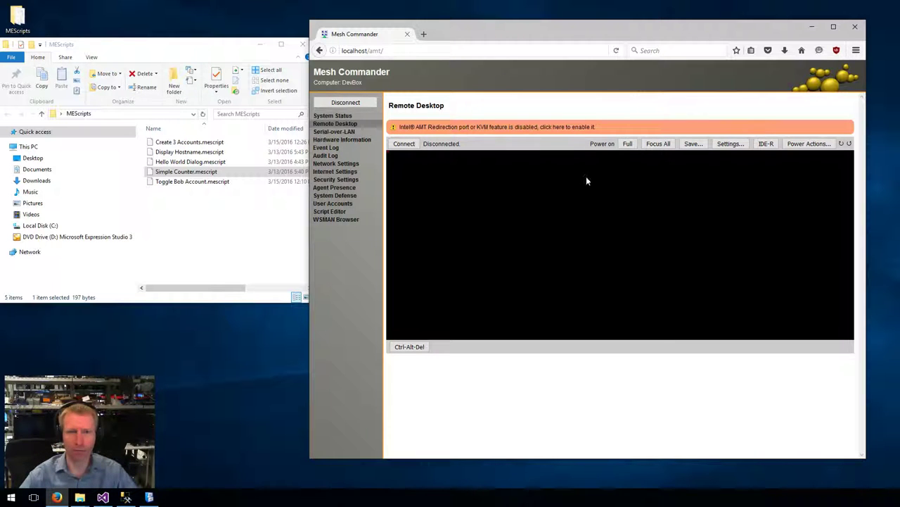
On User Accounts, run Toggle Bob Account to add bob, then again to remove him.
left_click(327, 203)
left_click(188, 181)
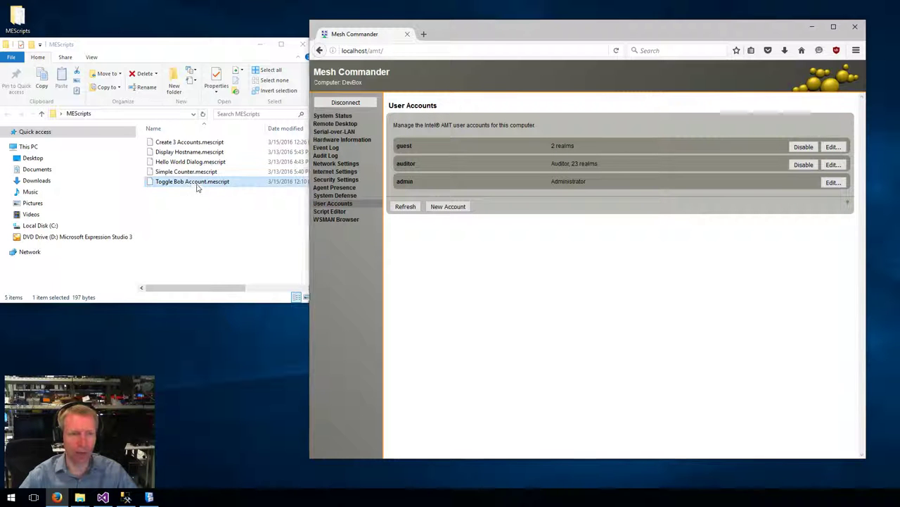
left_click_drag(189, 184, 614, 303)
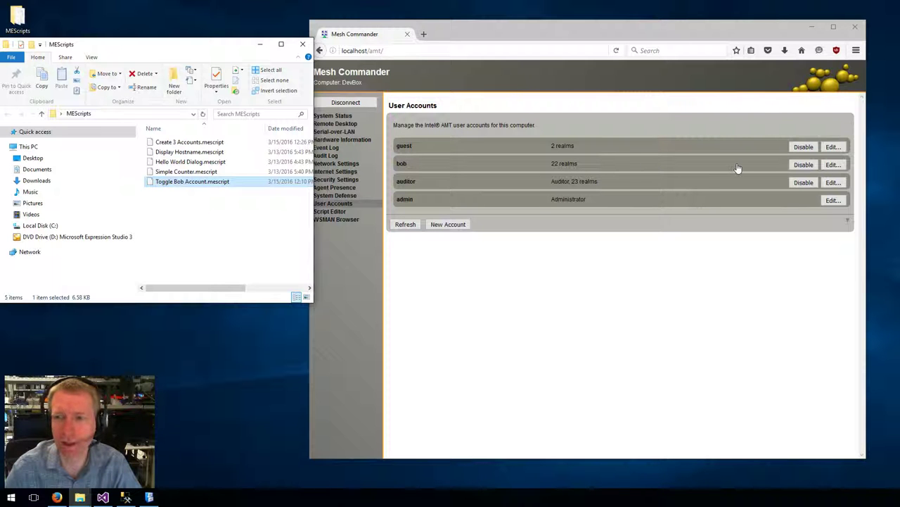
left_click_drag(188, 182, 535, 328)
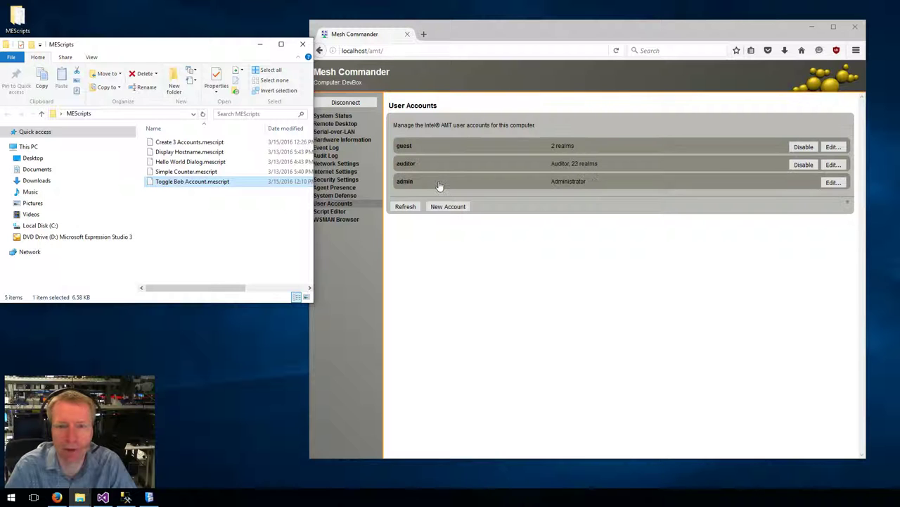
left_click(443, 266)
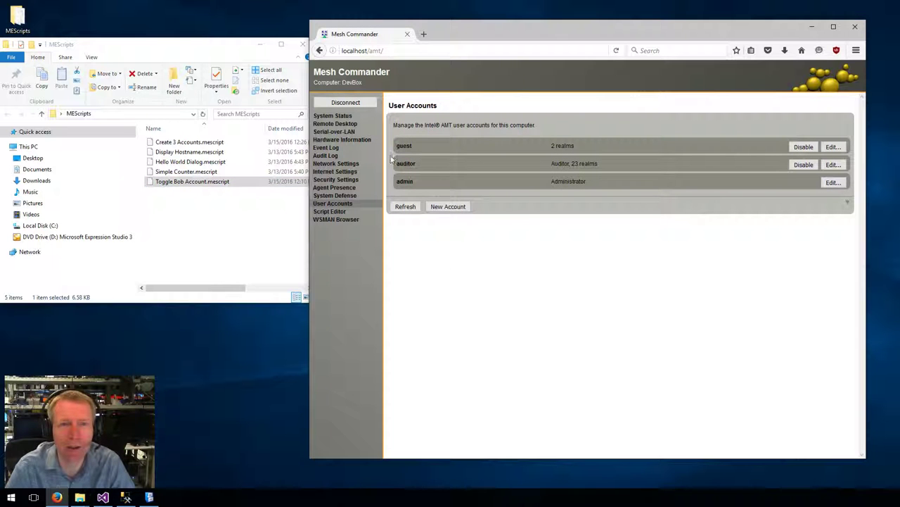
Disconnect from DevBox, check 127.0.0.1 and LabRight, and drop Simple Counter onto the computer list.
left_click(356, 103)
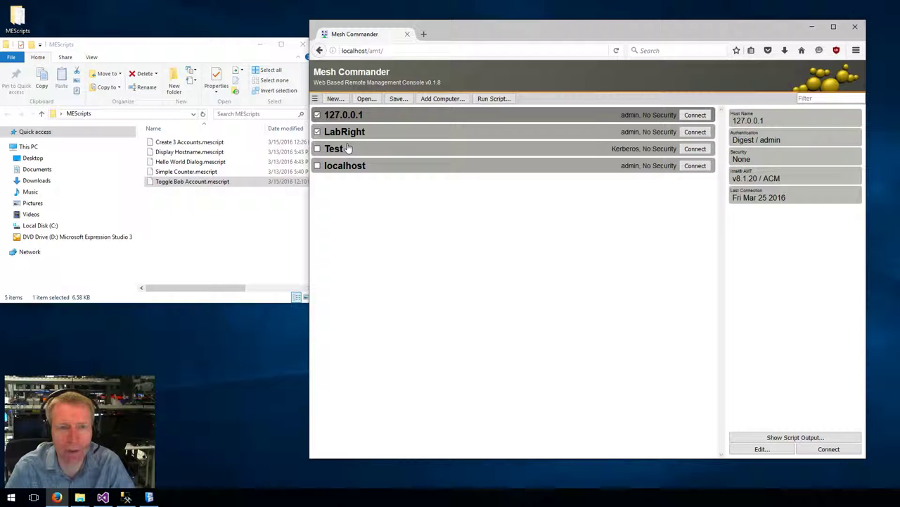
left_click(317, 132)
left_click(317, 114)
left_click(317, 131)
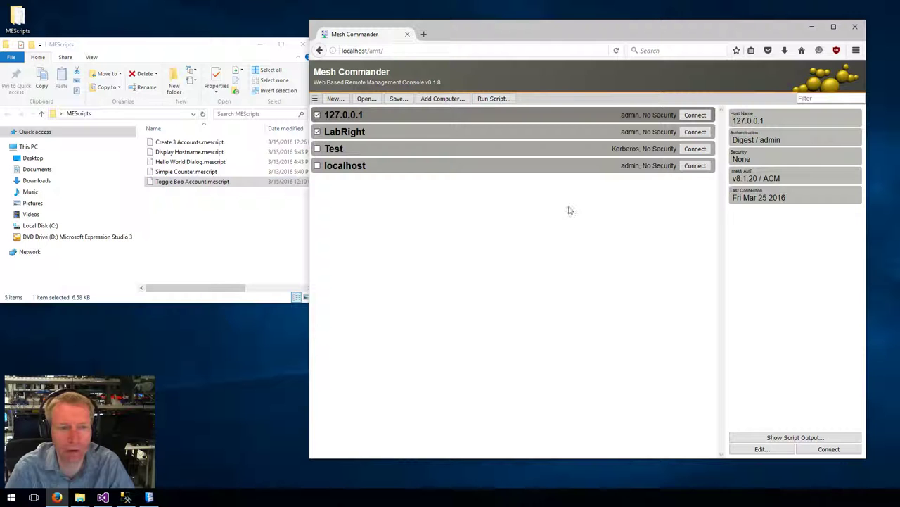
left_click(173, 176)
left_click_drag(173, 176, 500, 216)
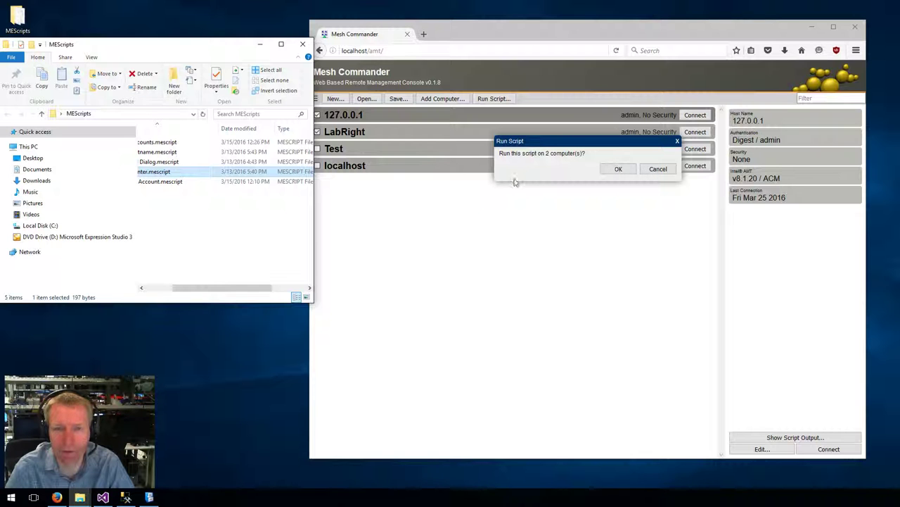
Confirm running Simple Counter on both computers and view 127.0.0.1's script output.
left_click(618, 168)
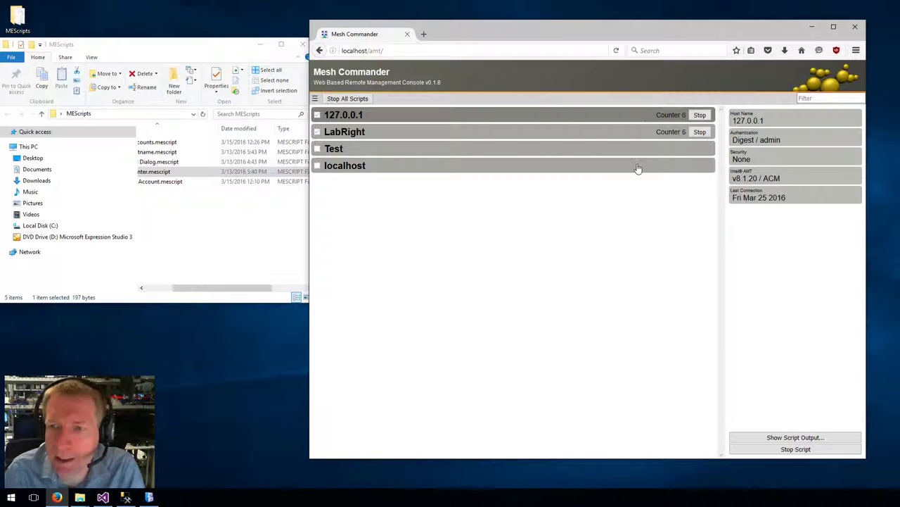
left_click(628, 133)
left_click(626, 119)
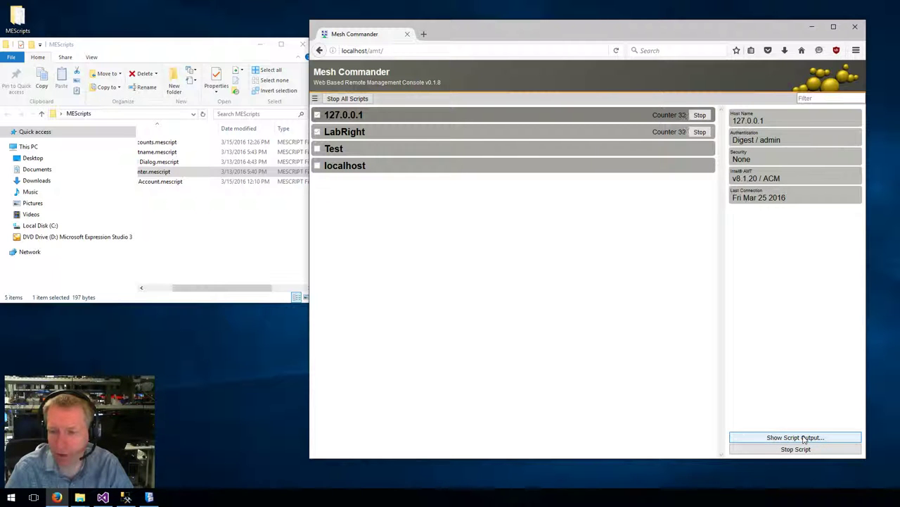
left_click(804, 439)
left_click_drag(671, 171, 672, 217)
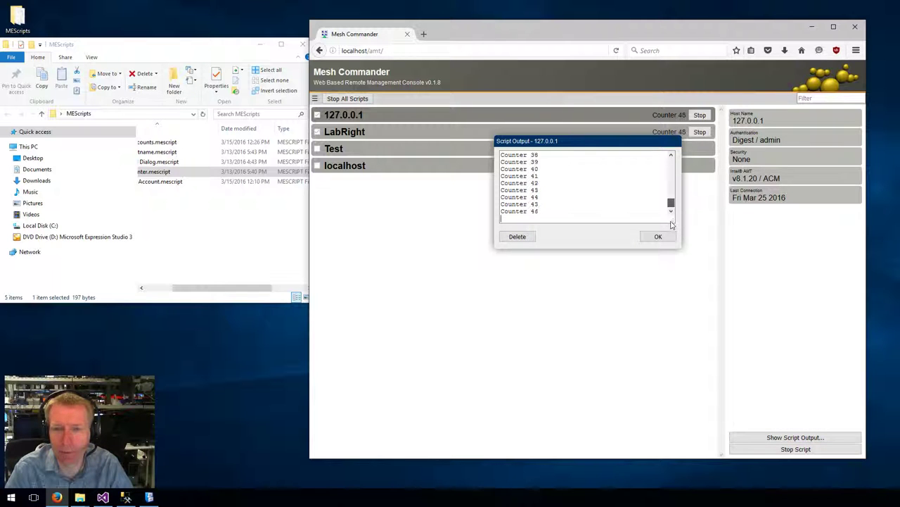
left_click(656, 236)
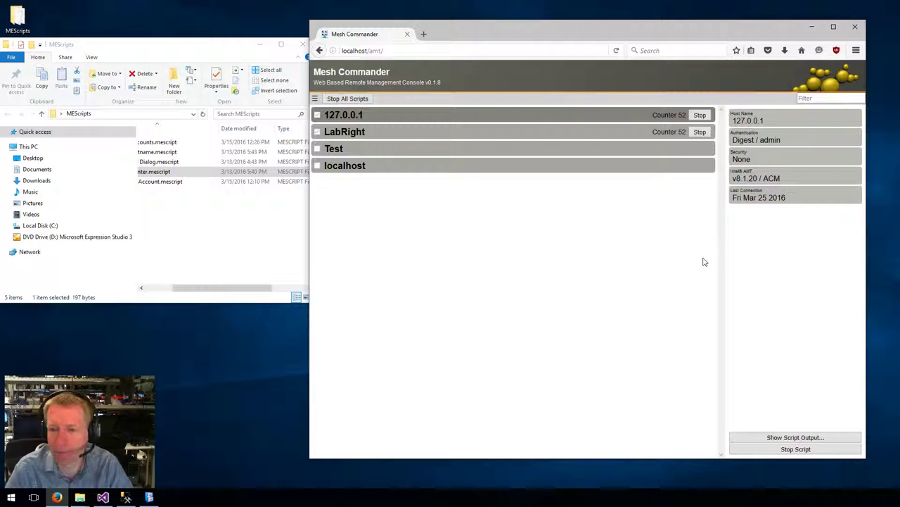
Clear 127.0.0.1's logged counter output, then reopen it to check the fresh lines.
left_click(788, 437)
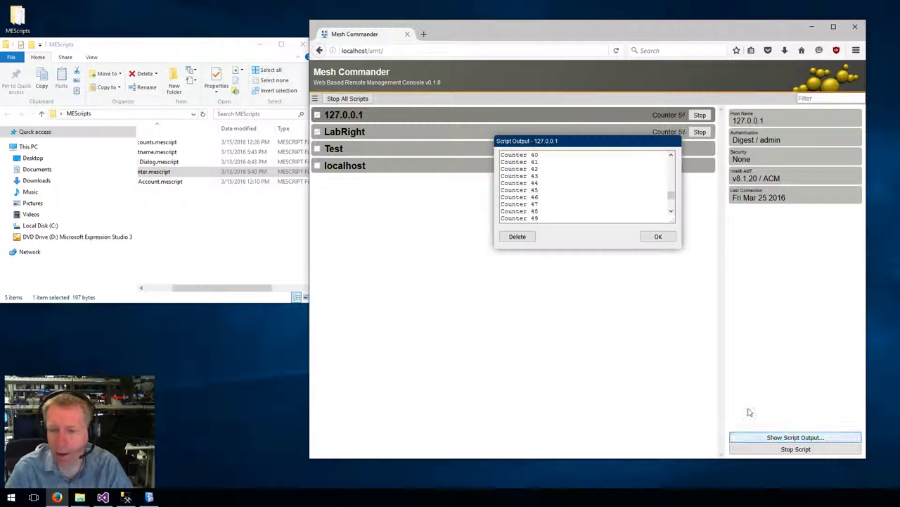
left_click(518, 239)
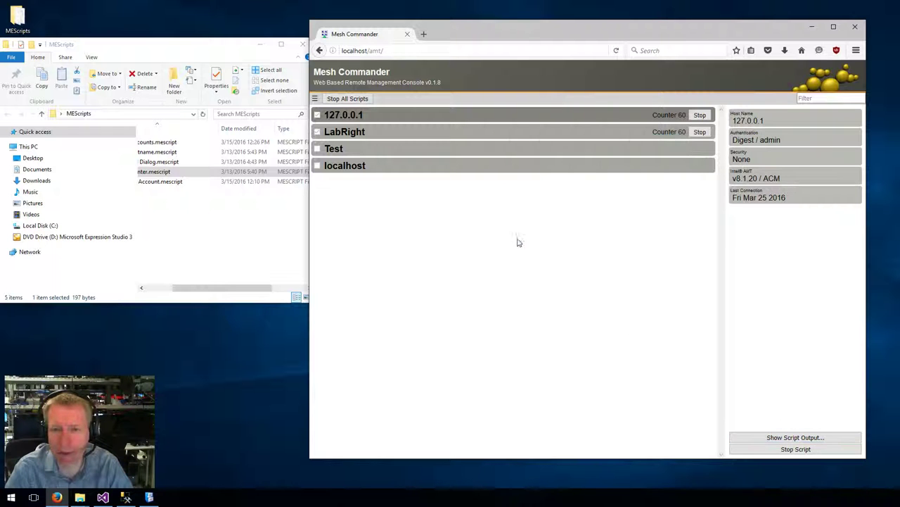
left_click(788, 437)
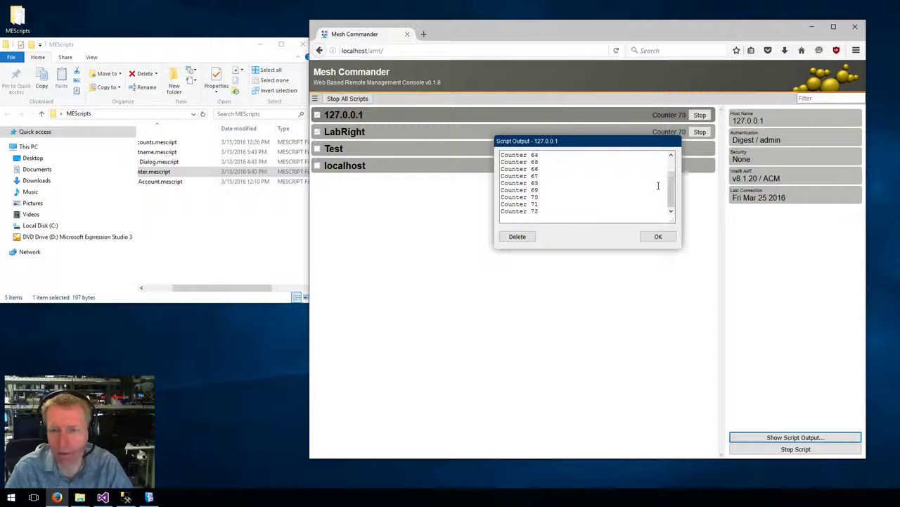
scroll(658, 185, "up", 3)
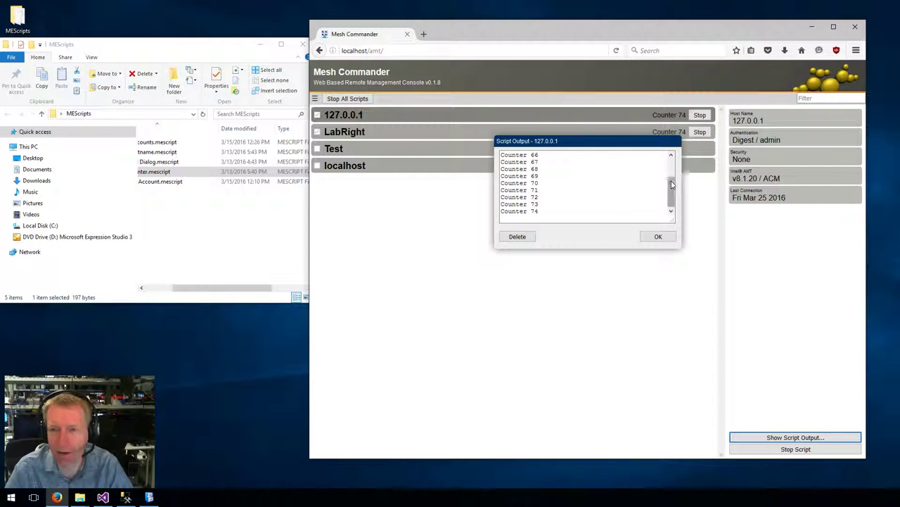
left_click(650, 238)
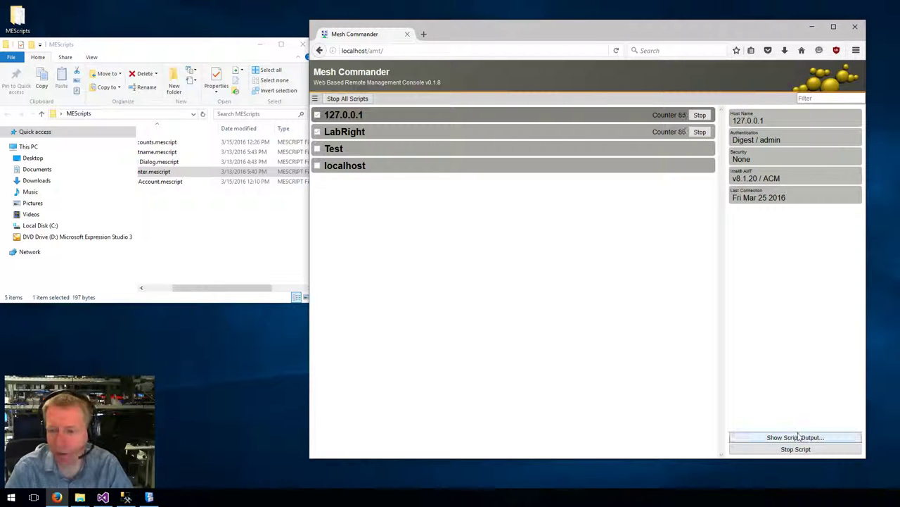
Stop the counter scripts on 127.0.0.1 and LabRight.
left_click(701, 117)
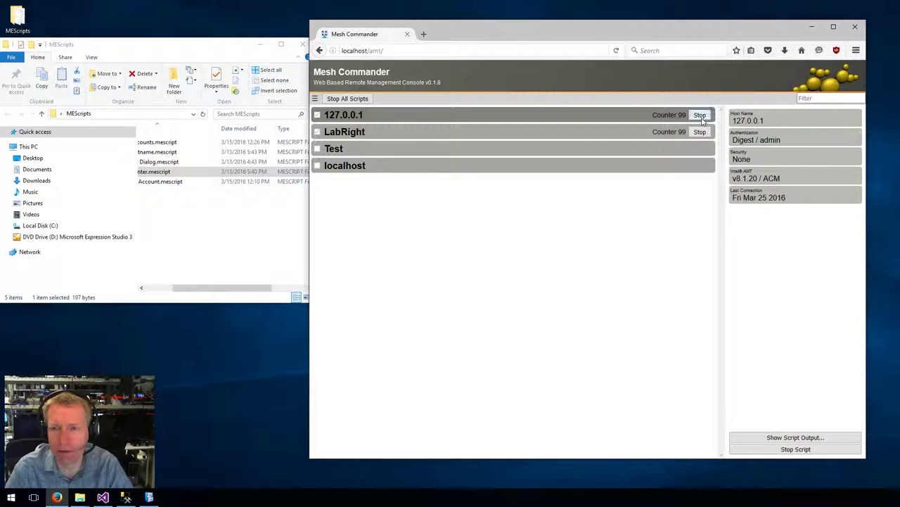
left_click(700, 115)
left_click(701, 132)
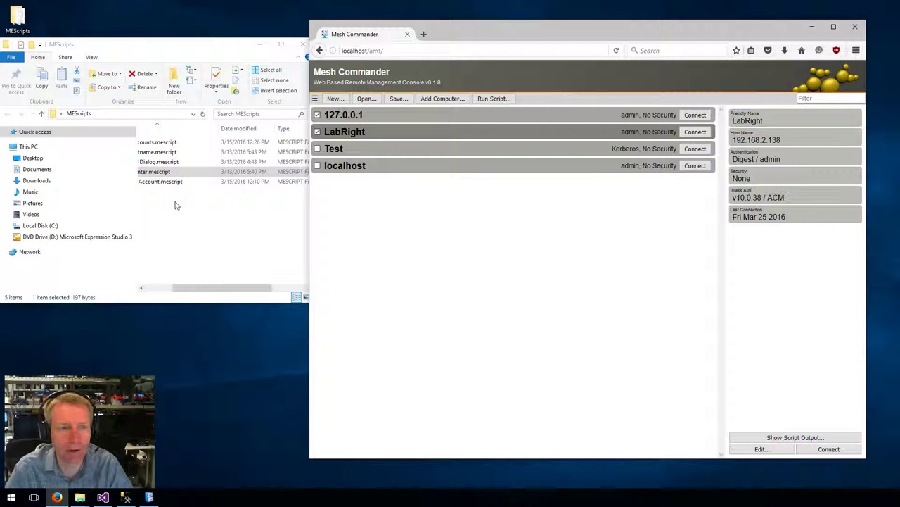
Rerun the counter script on both checked computers, then stop all scripts.
left_click_drag(158, 176, 497, 232)
left_click(619, 171)
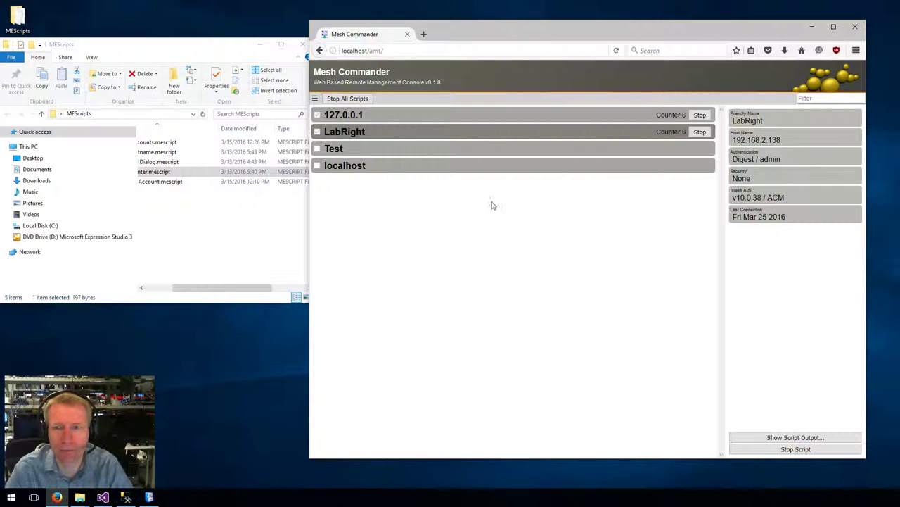
left_click(357, 99)
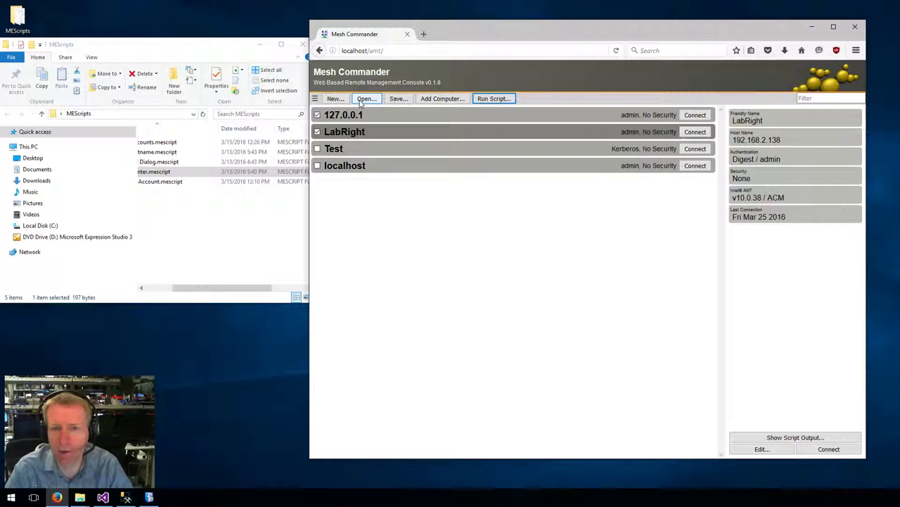
Select LabRight and review its script output.
left_click(626, 153)
left_click(635, 133)
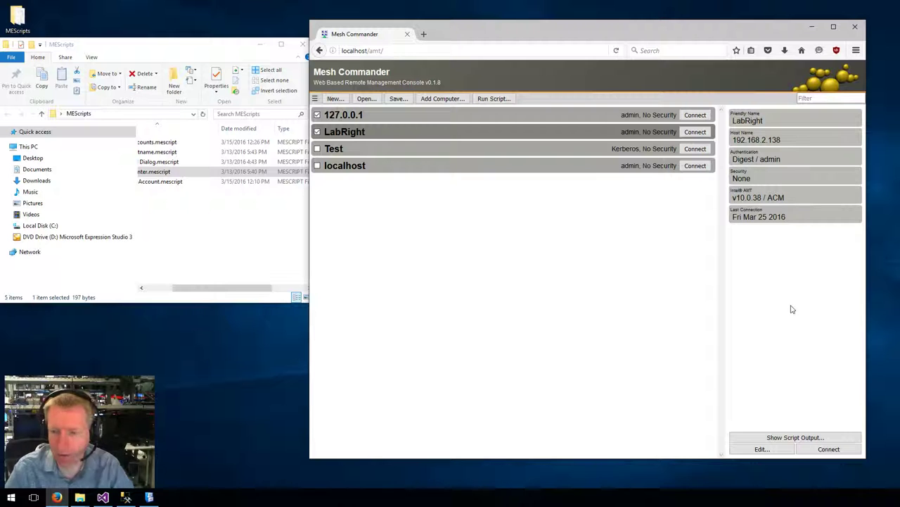
left_click(787, 439)
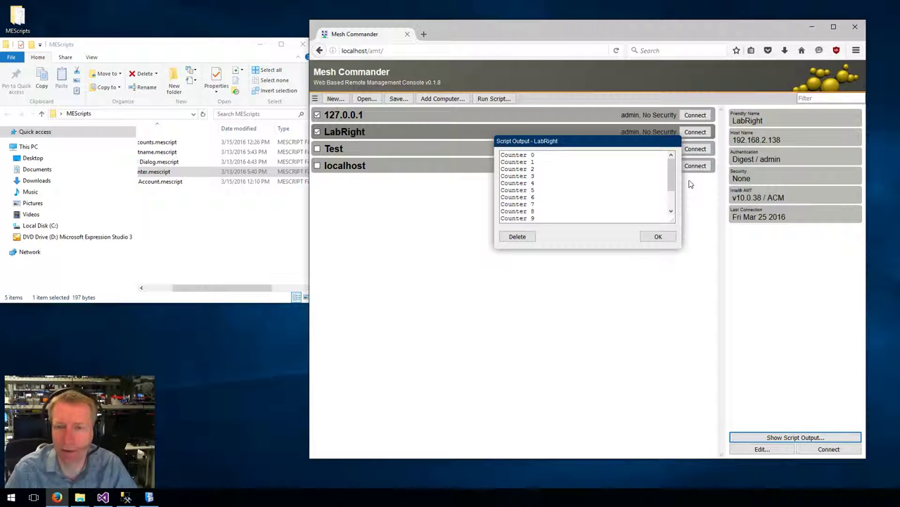
left_click_drag(672, 169, 672, 204)
Run Toggle Bob Account on 127.0.0.1 and LabRight; check 127.0.0.1's output shows bob created.
left_click(658, 237)
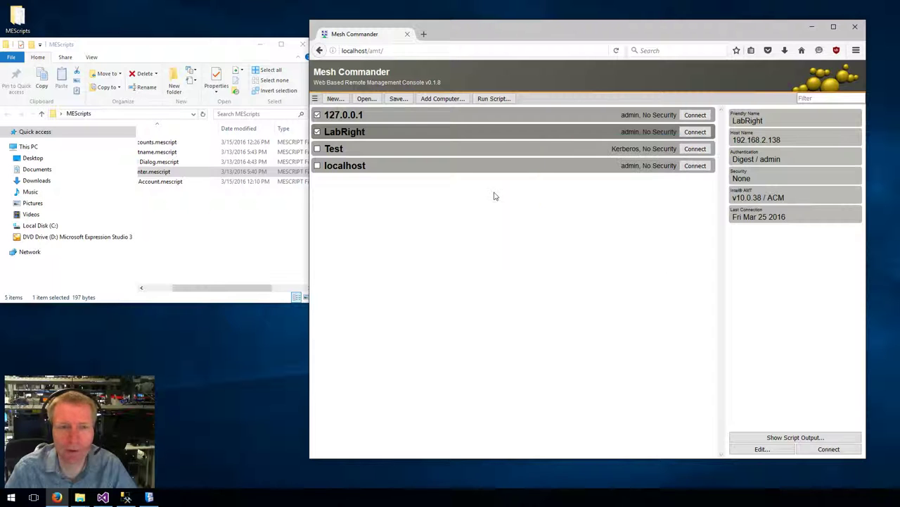
left_click(167, 213)
scroll(198, 275, "left", 2)
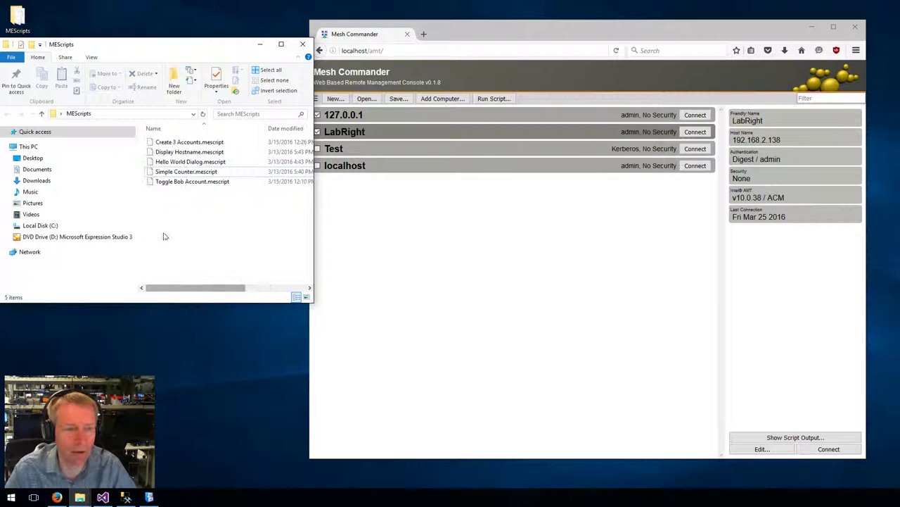
left_click_drag(180, 182, 511, 227)
left_click(612, 169)
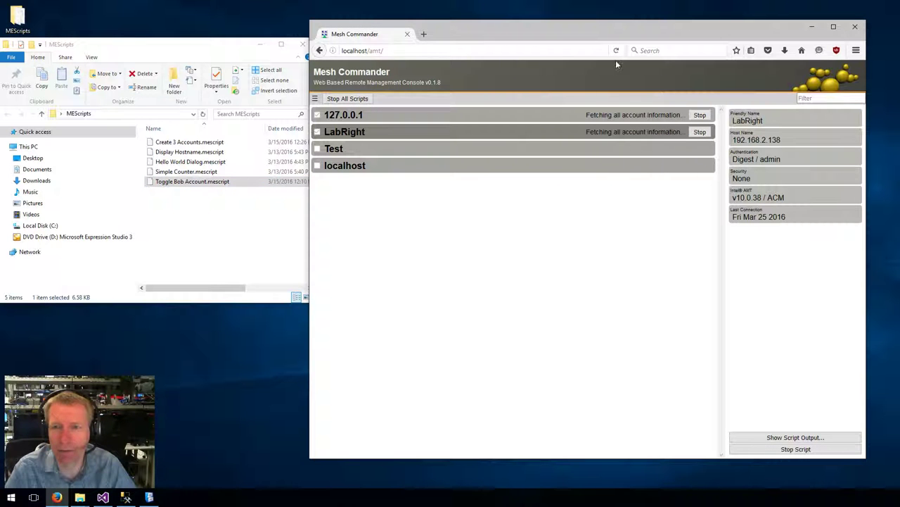
left_click(633, 116)
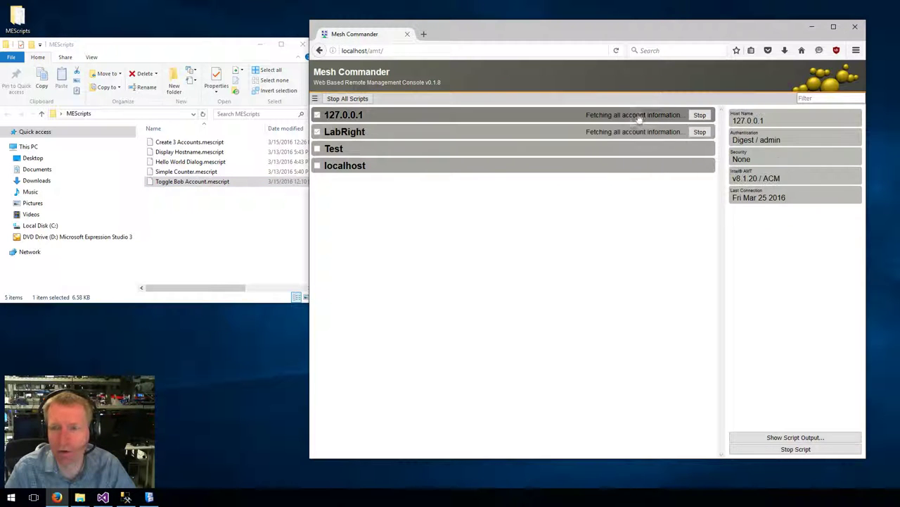
left_click(790, 438)
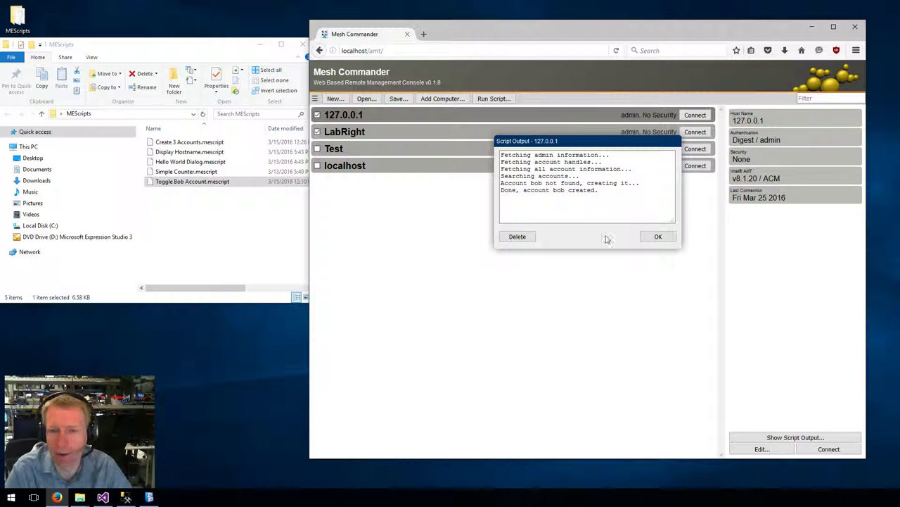
Close the output, untick 127.0.0.1 and LabRight, and cancel the Run Script prompt.
left_click(656, 237)
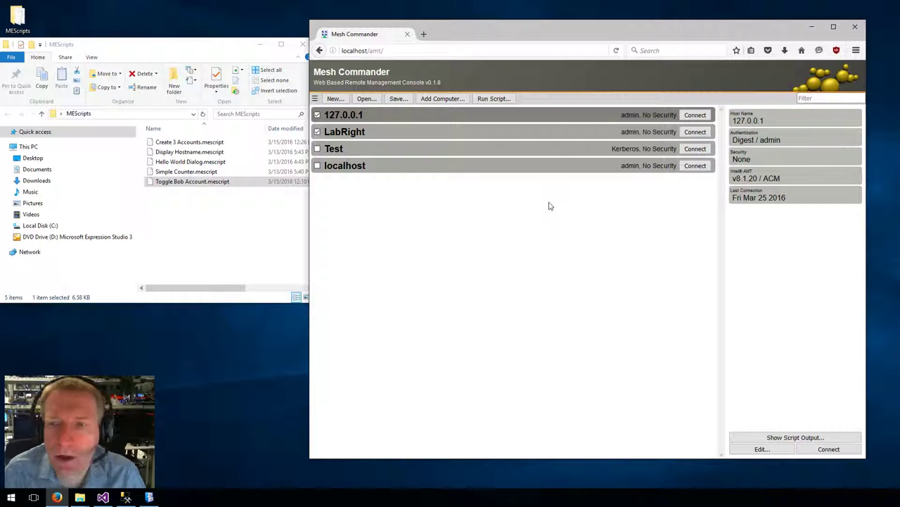
left_click(318, 132)
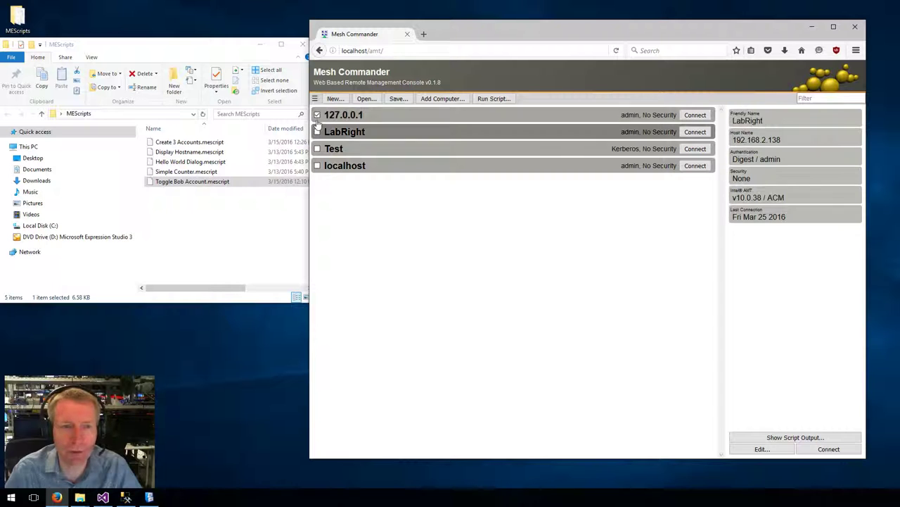
left_click(317, 115)
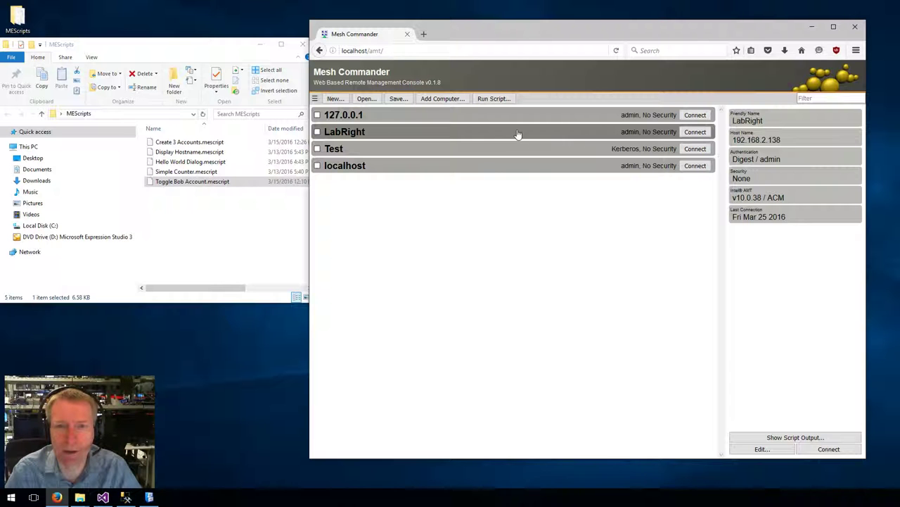
left_click(503, 99)
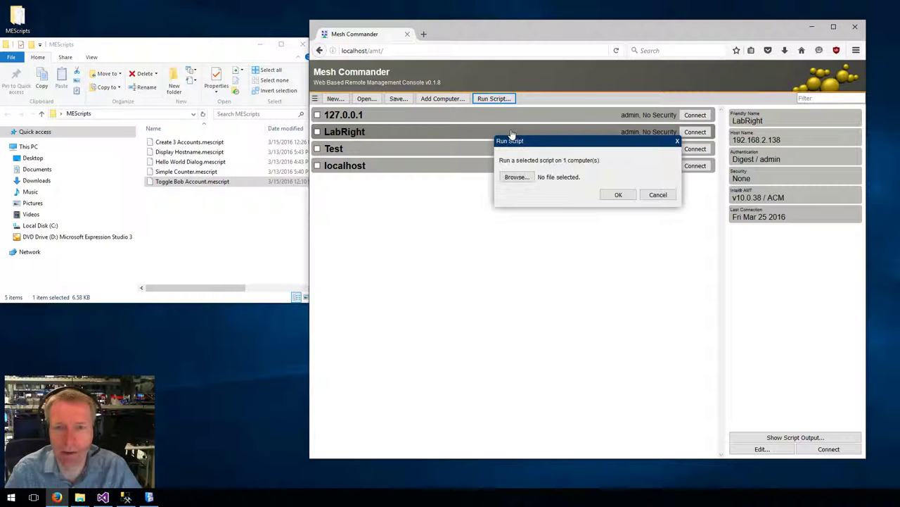
left_click(646, 196)
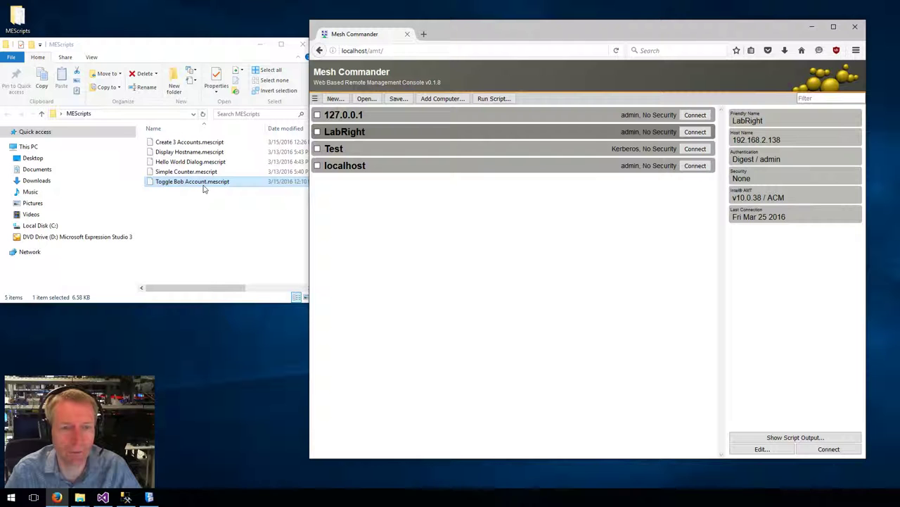
Run Simple Counter on LabRight alone, then stop it.
left_click(178, 173)
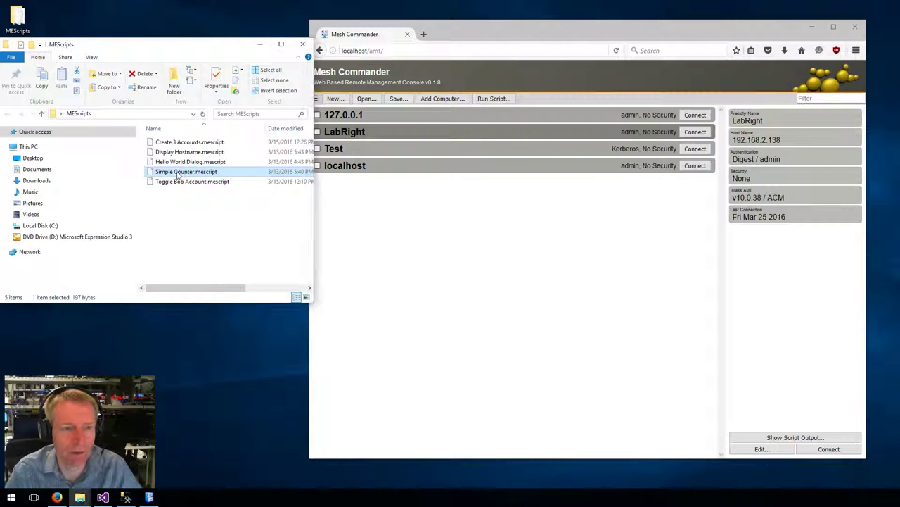
left_click_drag(178, 174, 502, 195)
left_click(620, 169)
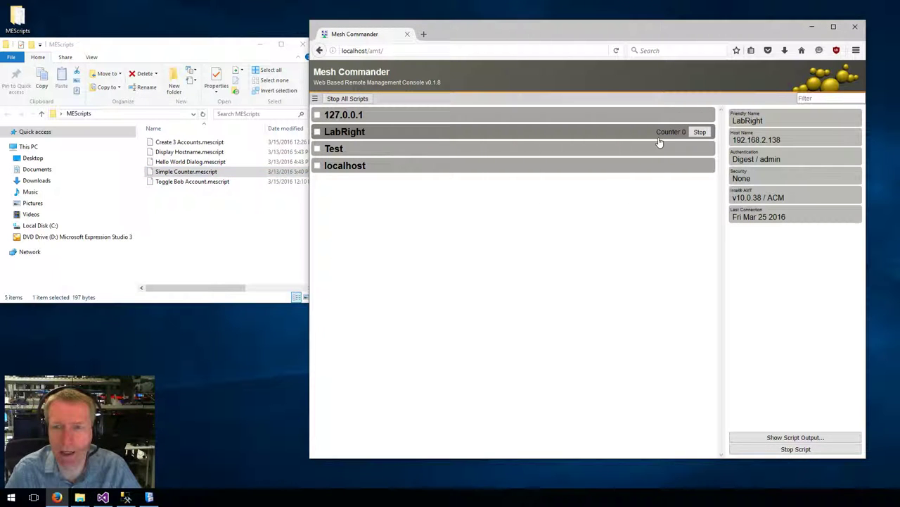
left_click(699, 132)
Tick all four computers, run Simple Counter on them, and stop all scripts at Counter 9.
left_click(317, 132)
left_click(318, 115)
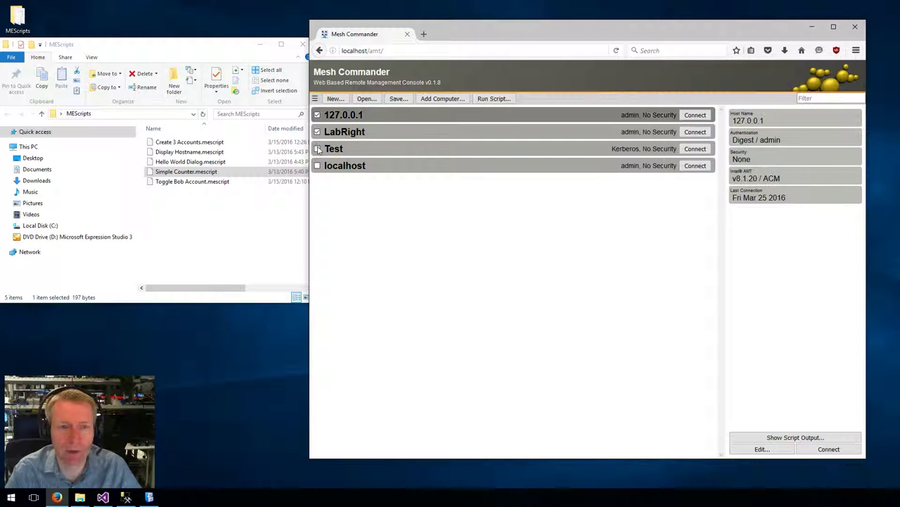
left_click(317, 149)
left_click(317, 165)
left_click_drag(187, 173, 524, 250)
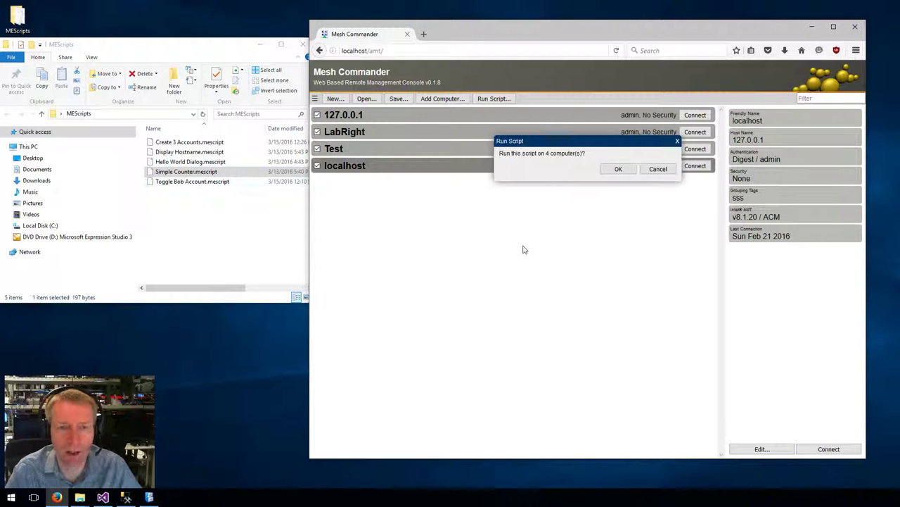
left_click(621, 170)
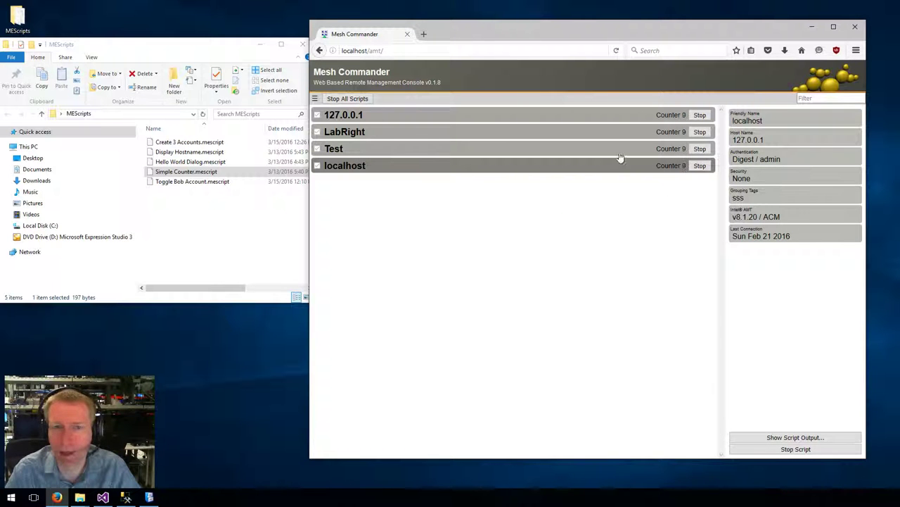
left_click(339, 99)
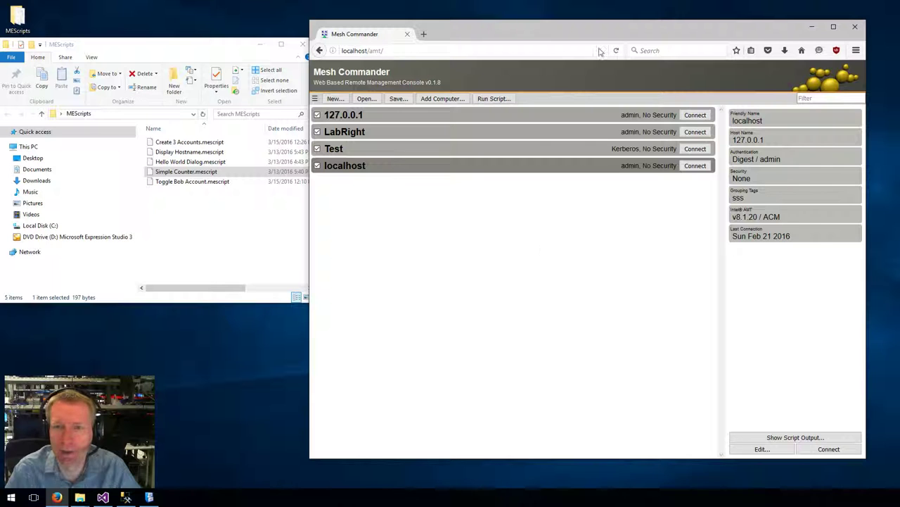
left_click_drag(603, 32, 595, 31)
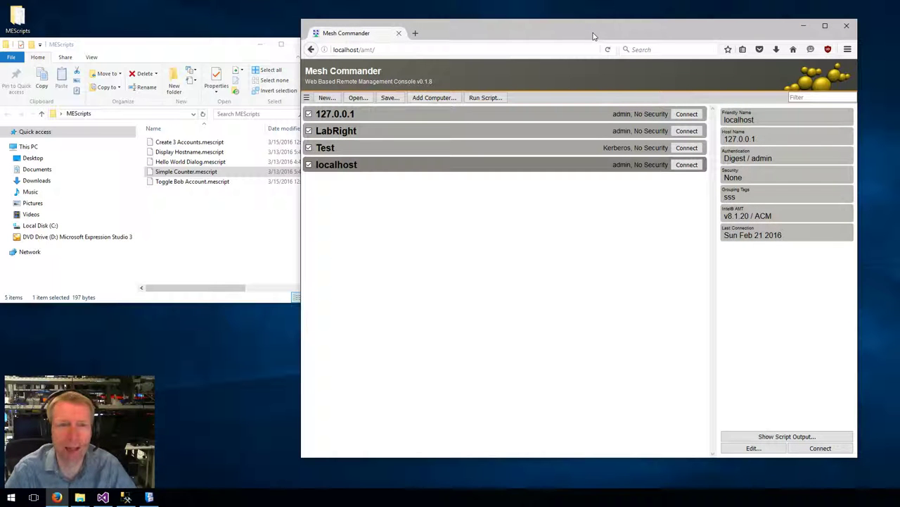